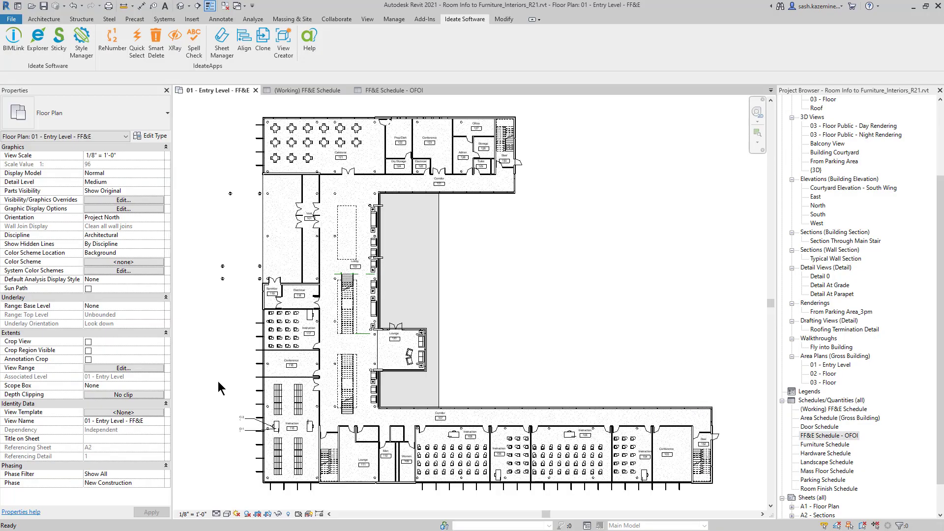
# Step: Inspect the linked room model and a carrel's room fields in the floor plan, then zoom to fit
pyautogui.scroll(3, 240, 489)
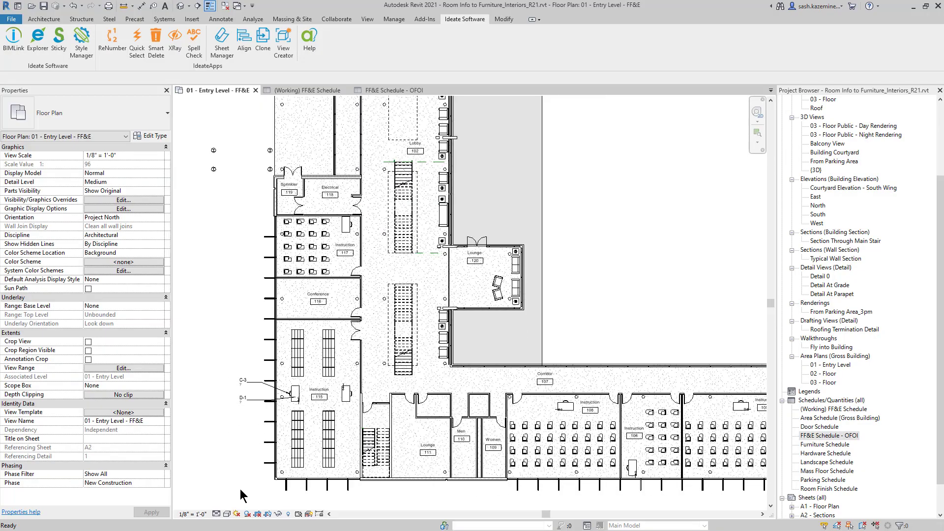
pyautogui.scroll(2, 247, 491)
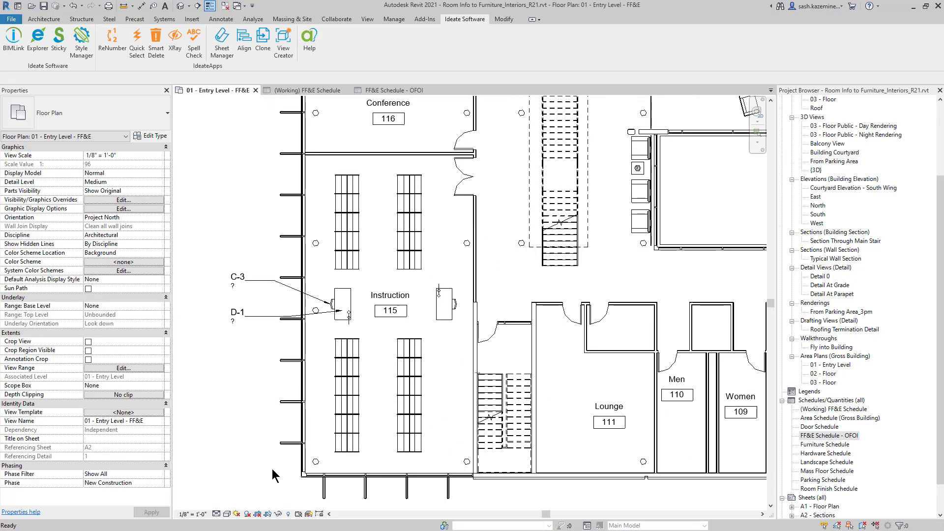
pyautogui.click(287, 449)
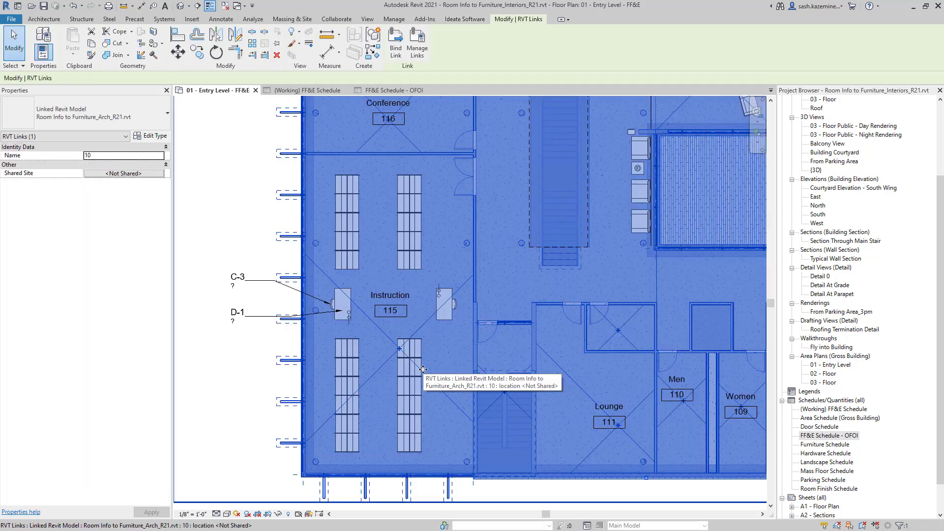
pyautogui.click(232, 369)
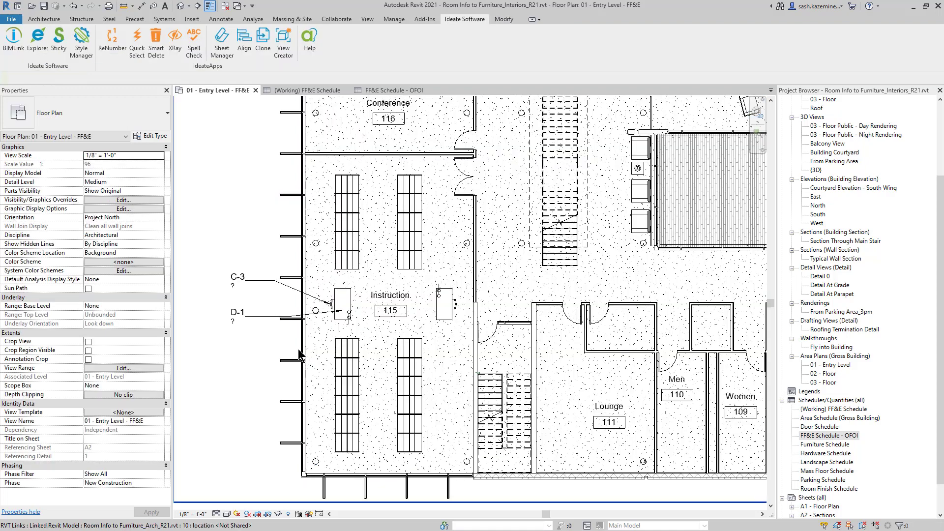
pyautogui.click(351, 355)
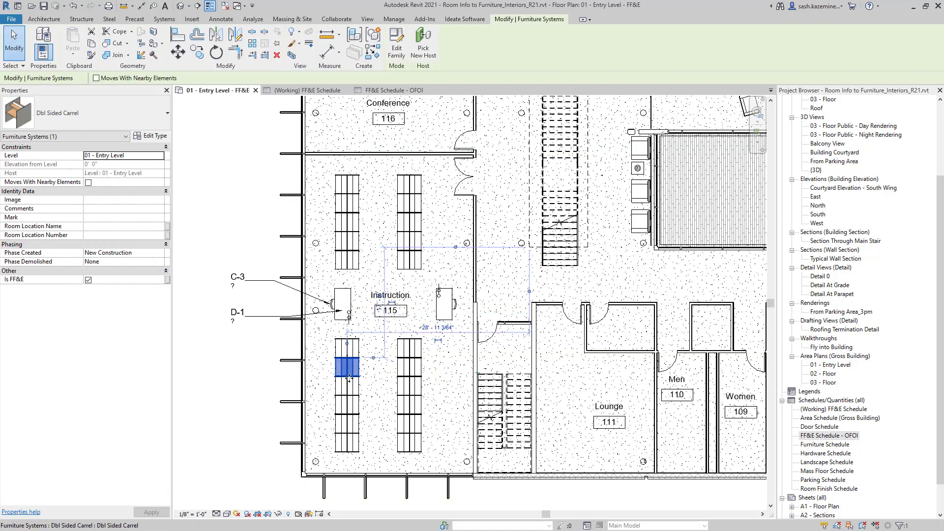
pyautogui.click(223, 392)
pyautogui.press('z')
pyautogui.press('f')
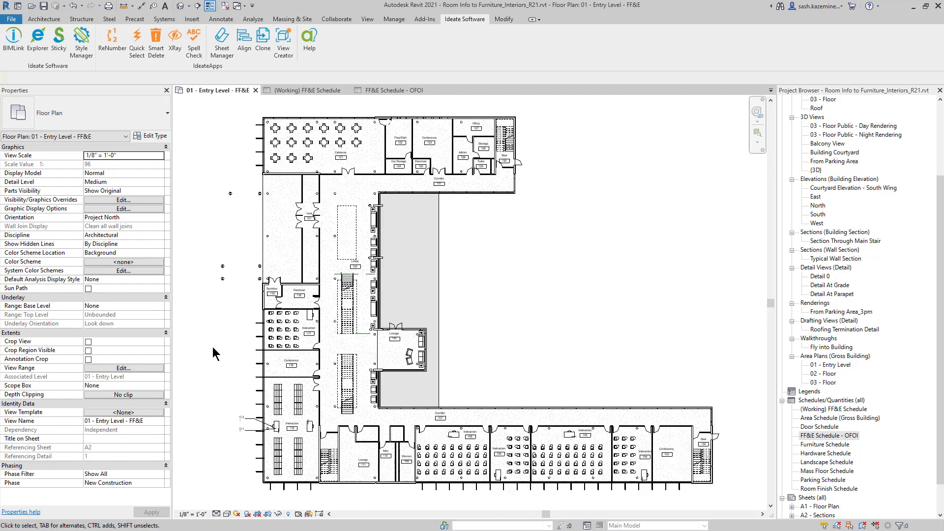
# Step: Open the (Working) FF&E Schedule and scroll through its Chair-Breuer groups with empty Room Location columns
pyautogui.click(297, 89)
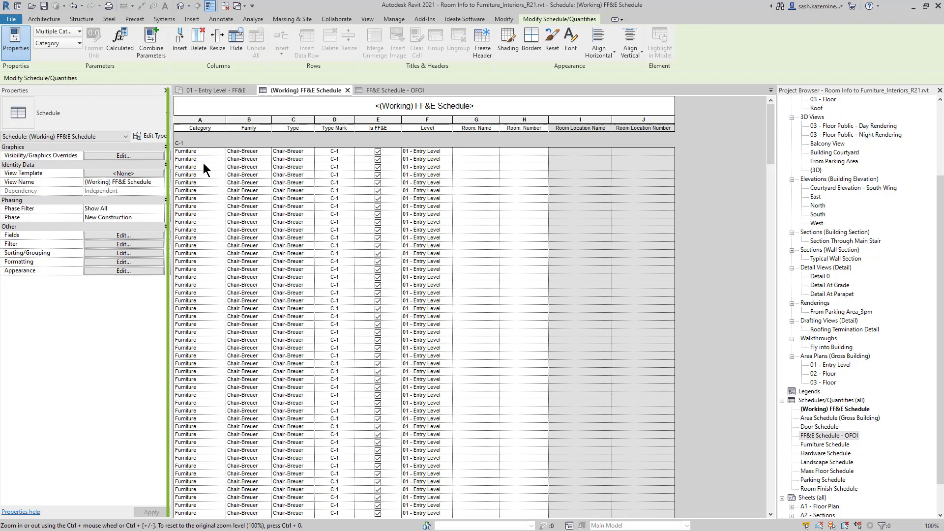
pyautogui.scroll(-2, 206, 184)
pyautogui.scroll(-5, 206, 184)
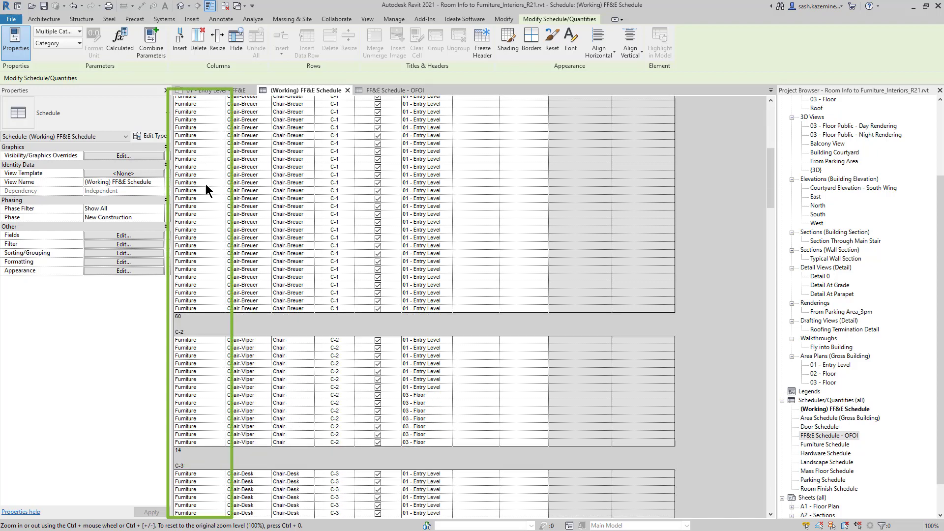
pyautogui.scroll(-3, 205, 184)
pyautogui.scroll(-10, 219, 315)
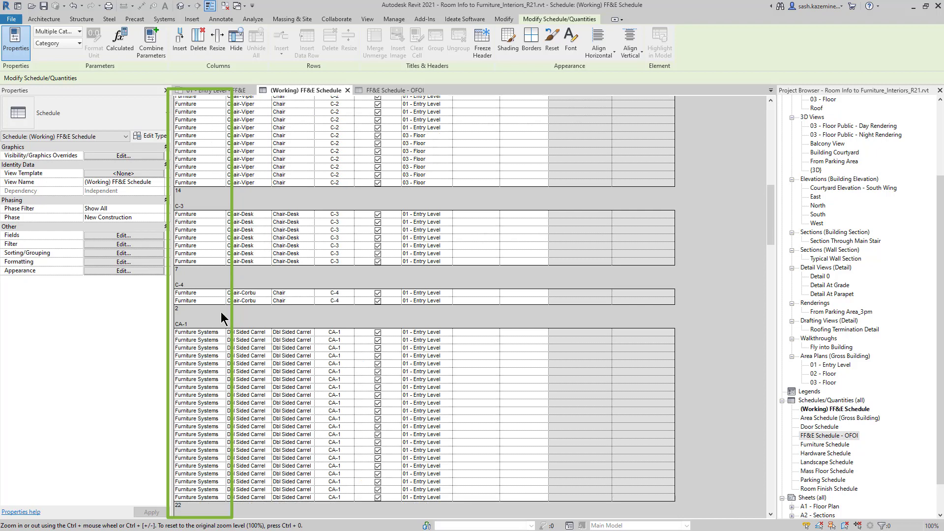
pyautogui.scroll(12, 239, 310)
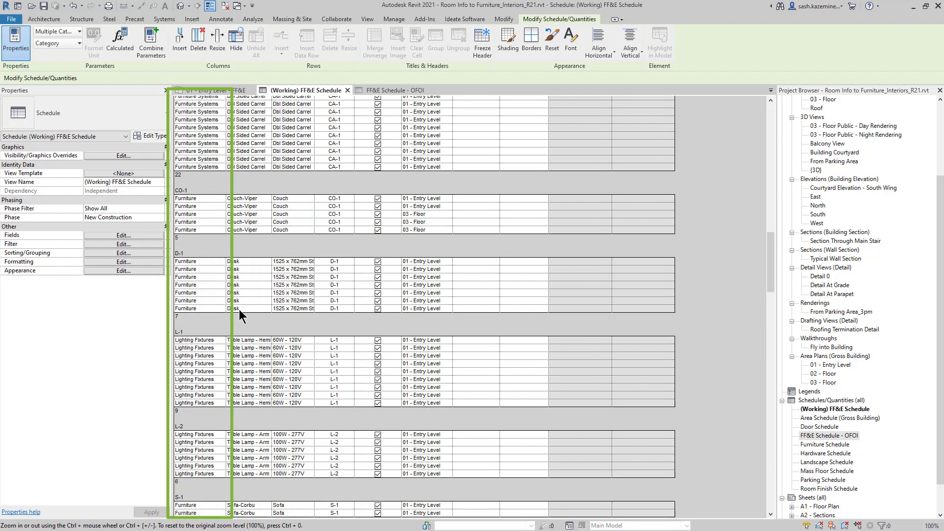
pyautogui.scroll(5, 239, 309)
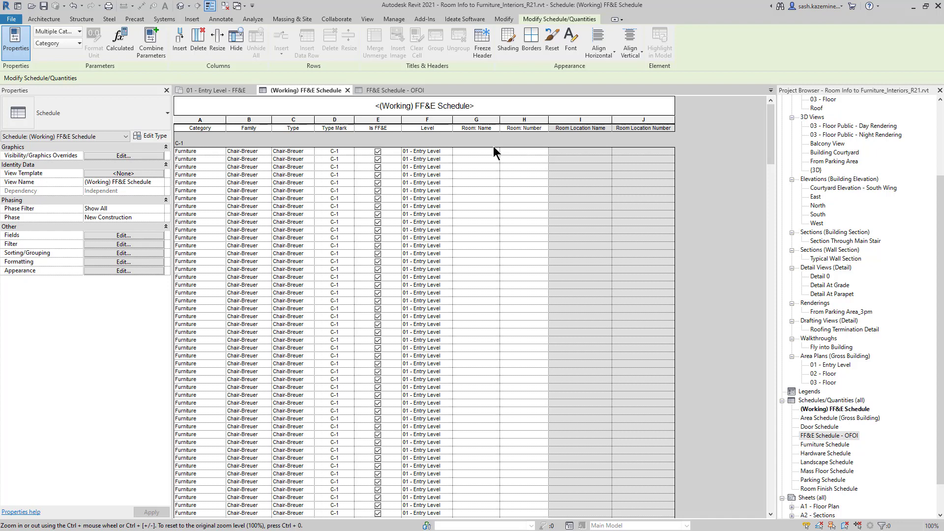
pyautogui.click(403, 90)
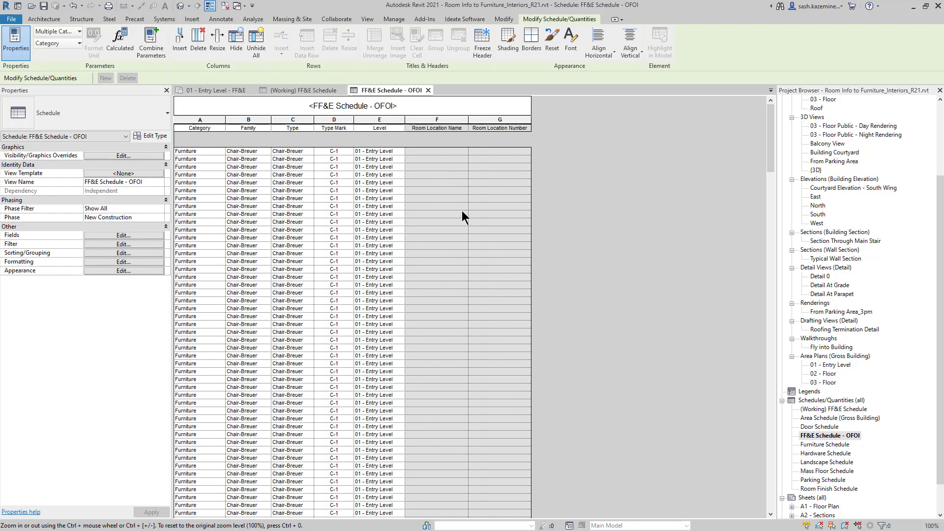
pyautogui.click(296, 90)
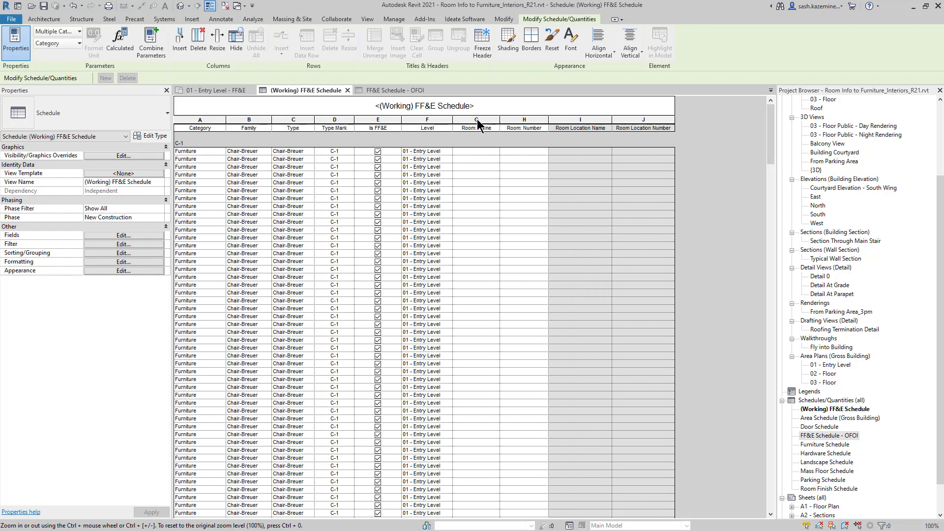
# Step: Launch Ideate BIMLink and create a new By Schedule link from the (Working) FF&E Schedule
pyautogui.click(464, 19)
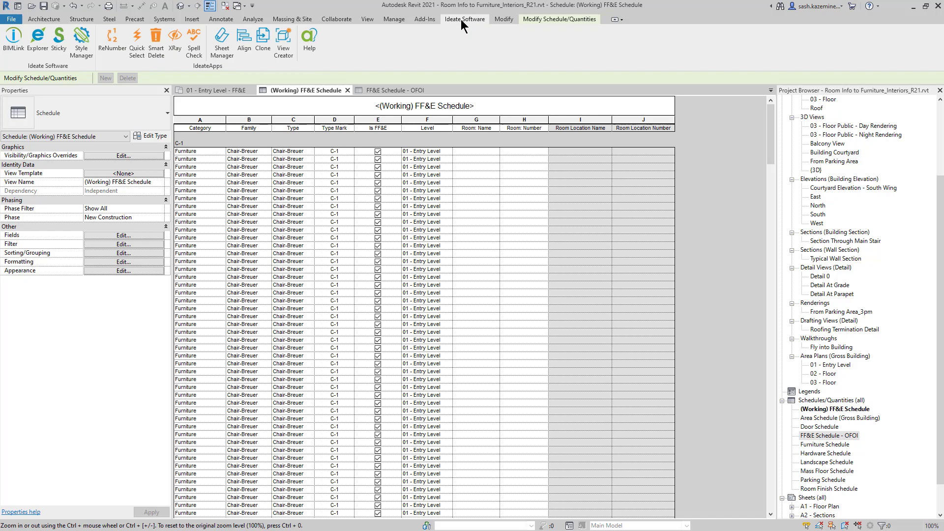
pyautogui.click(13, 41)
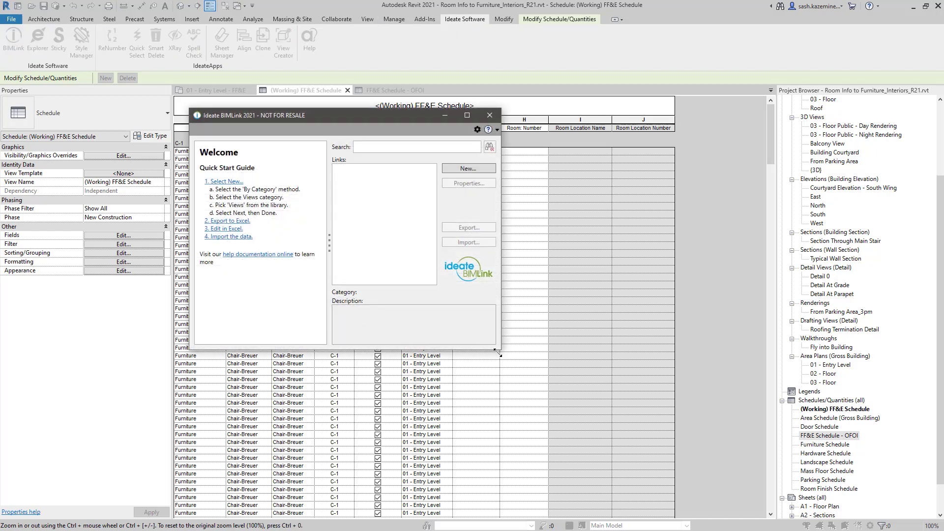
pyautogui.moveTo(499, 353); pyautogui.dragTo(697, 415)
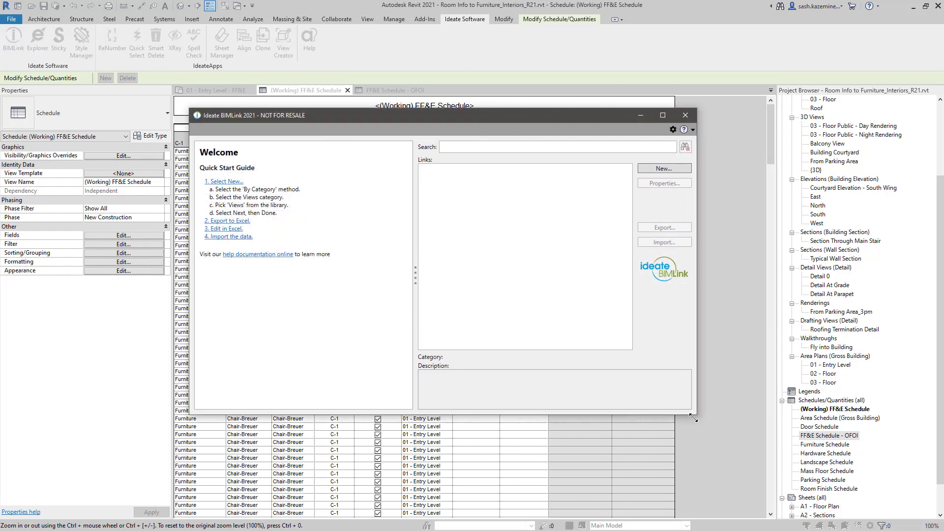
pyautogui.click(655, 169)
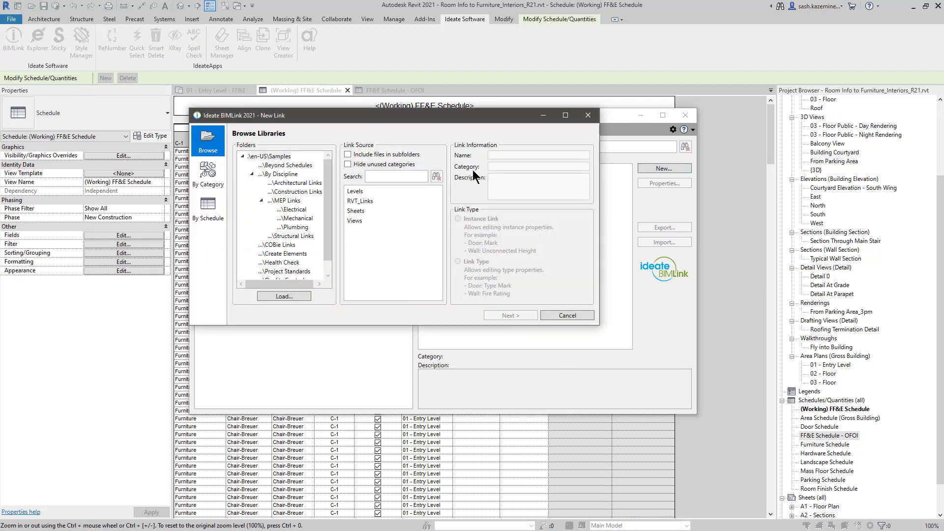
pyautogui.click(209, 213)
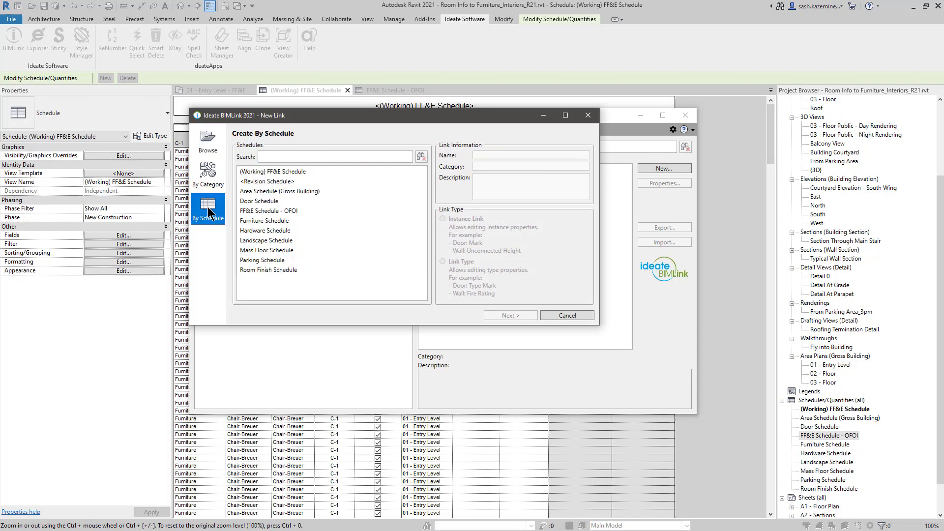
pyautogui.click(269, 173)
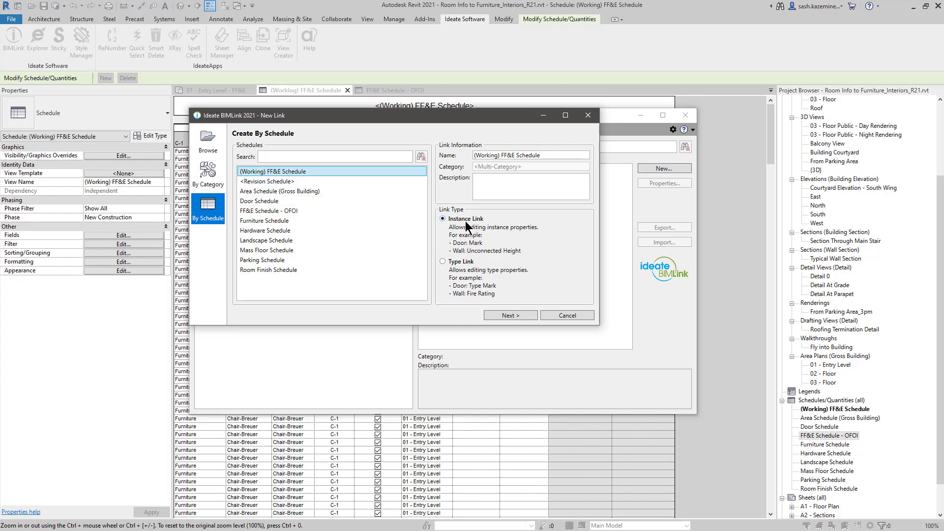
pyautogui.click(503, 312)
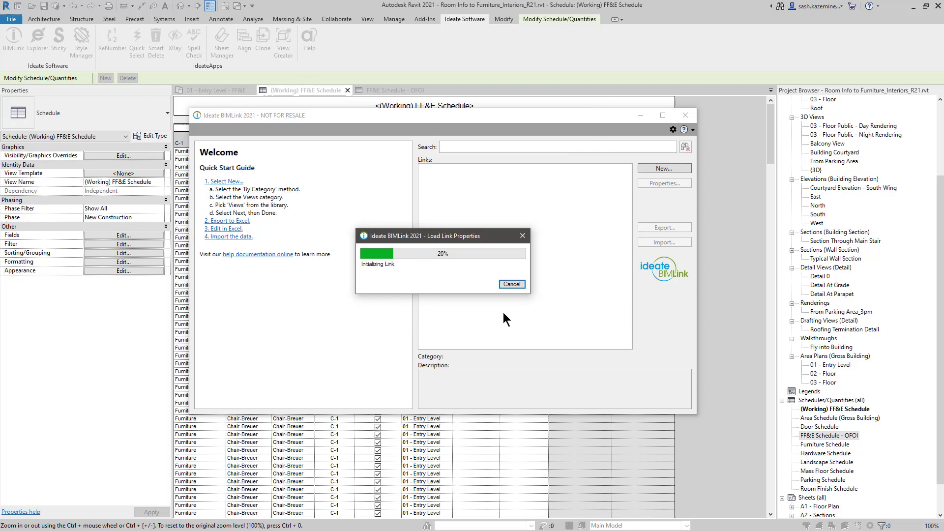
pyautogui.click(510, 291)
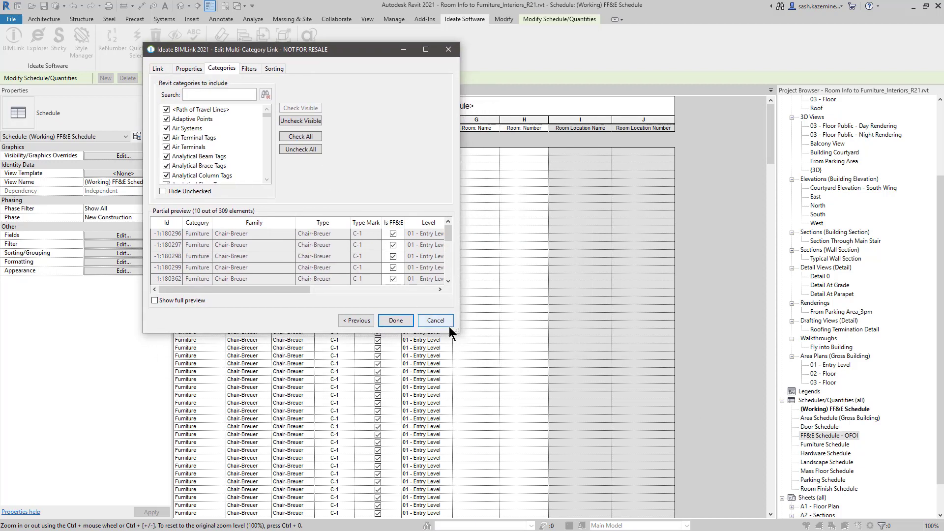
# Step: Enlarge the link editor, review its Is FF&E = 1 and New Construction phase filters, then show Categories
pyautogui.moveTo(453, 330); pyautogui.dragTo(736, 467)
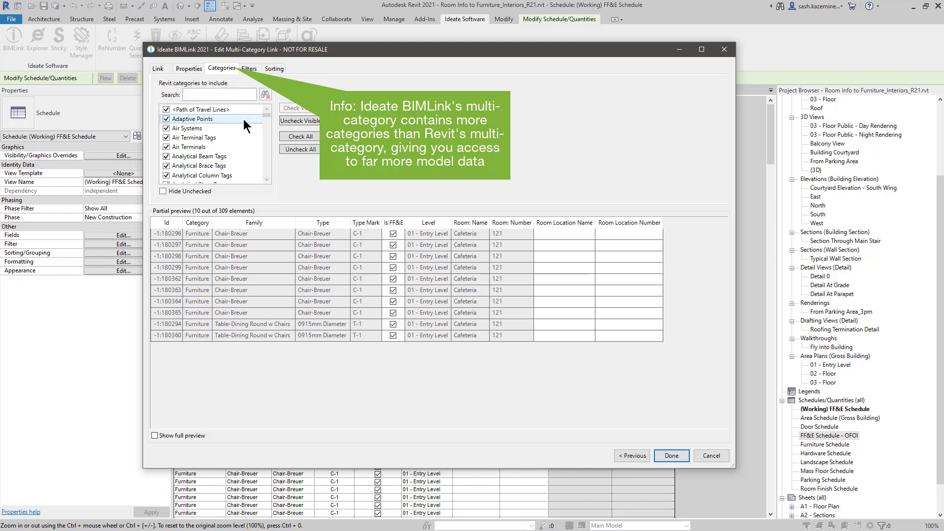
pyautogui.click(250, 69)
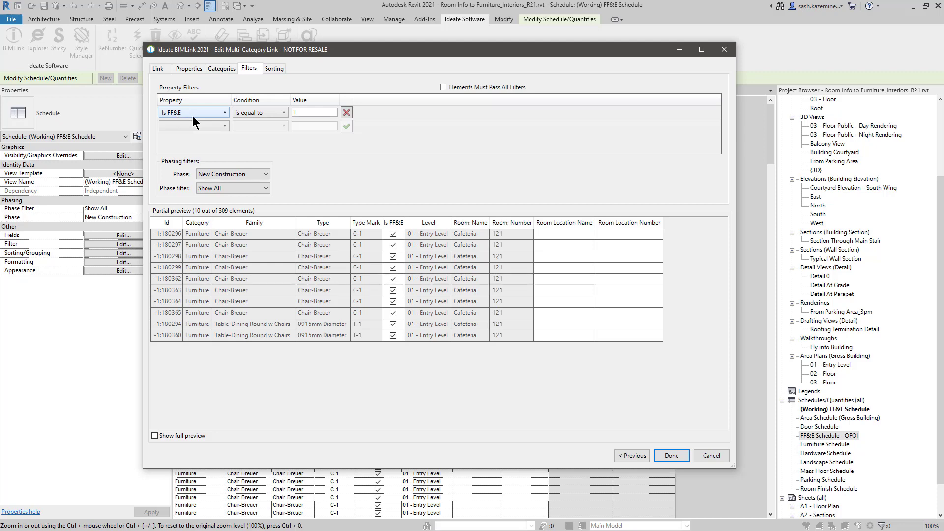
pyautogui.click(215, 72)
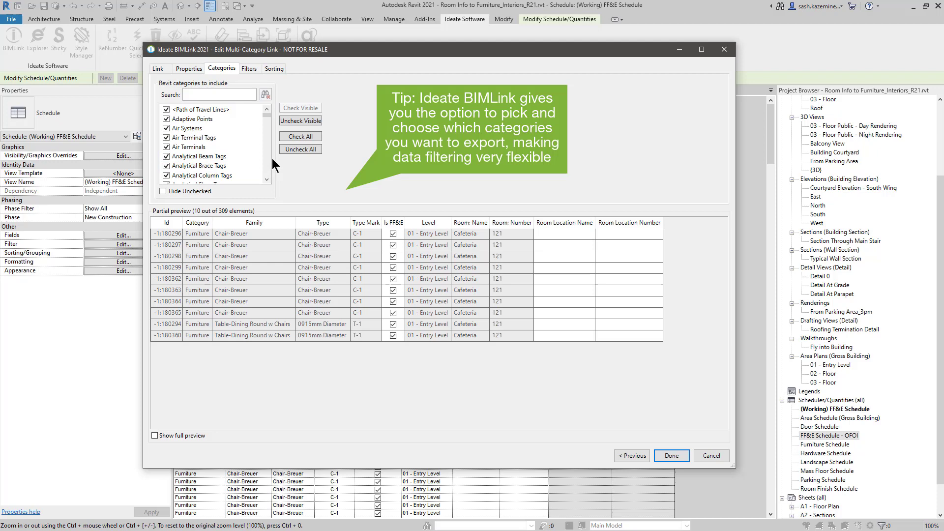
# Step: Restrict the link to the Furniture, Furniture Systems and Lighting Fixtures categories
pyautogui.click(288, 150)
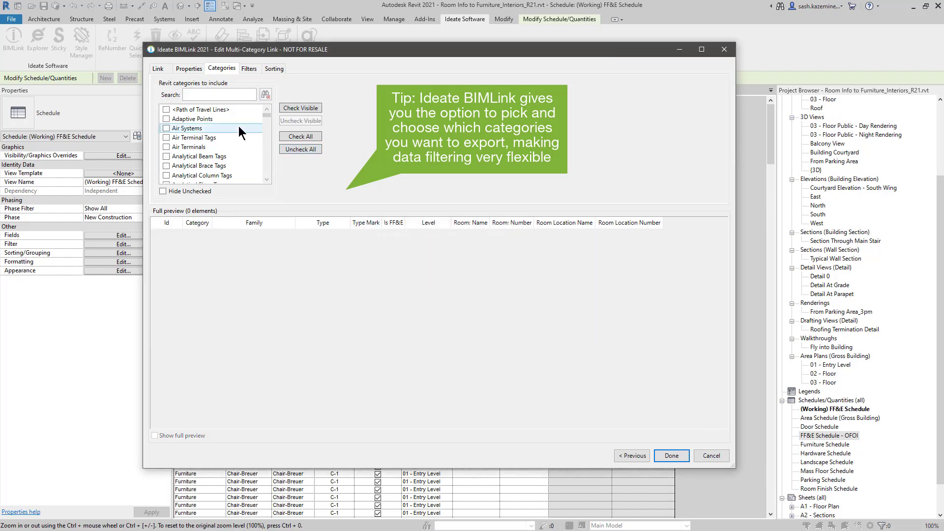
pyautogui.click(206, 98)
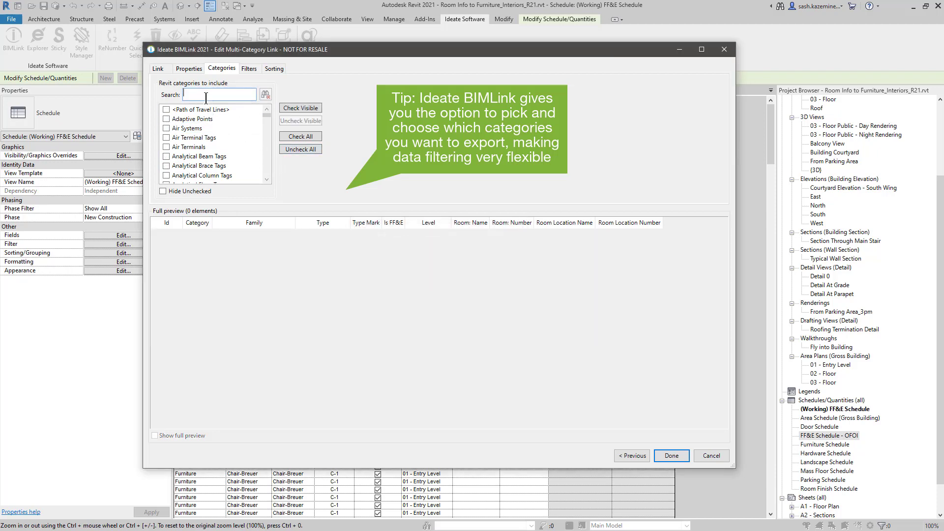
pyautogui.write('fur')
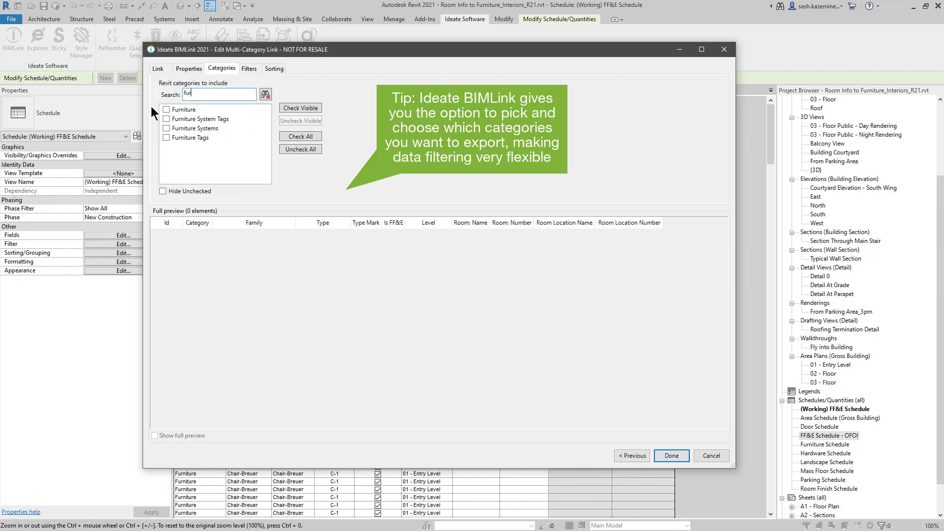
pyautogui.click(166, 109)
pyautogui.click(167, 128)
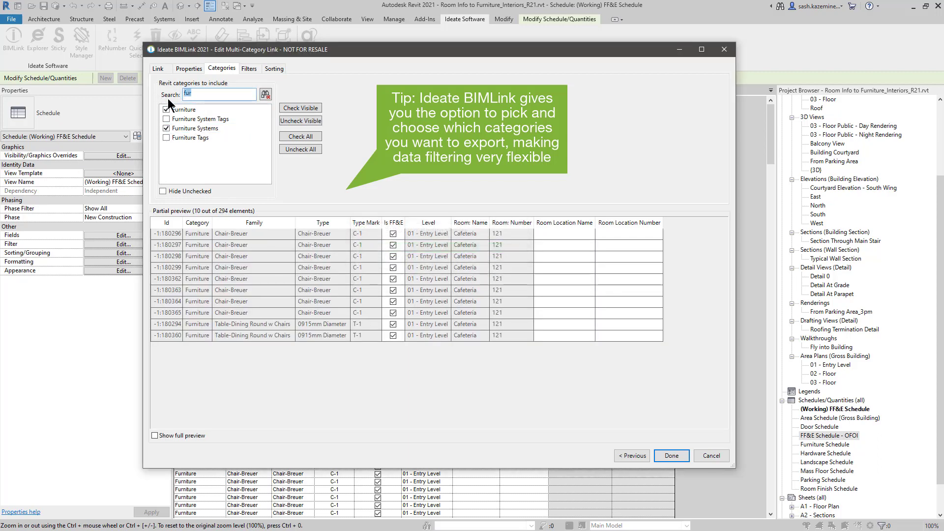
pyautogui.write('ligh')
pyautogui.click(167, 138)
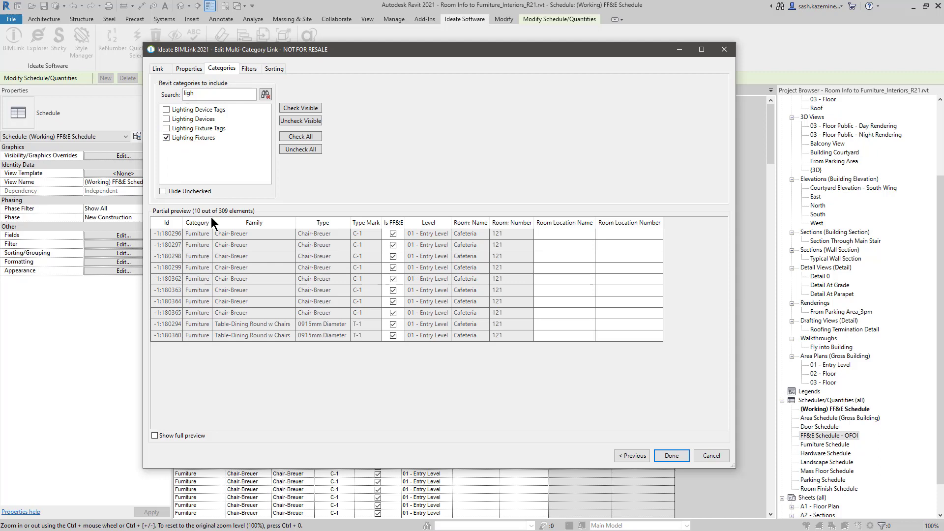
# Step: Turn on the full preview of all 309 elements and check the schedule behind the dialog
pyautogui.click(173, 435)
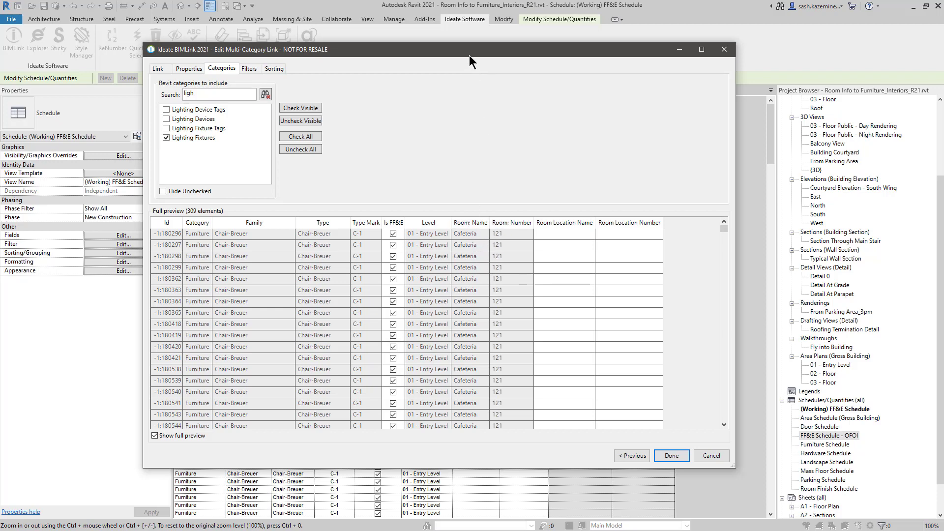
pyautogui.moveTo(470, 56); pyautogui.dragTo(477, 232)
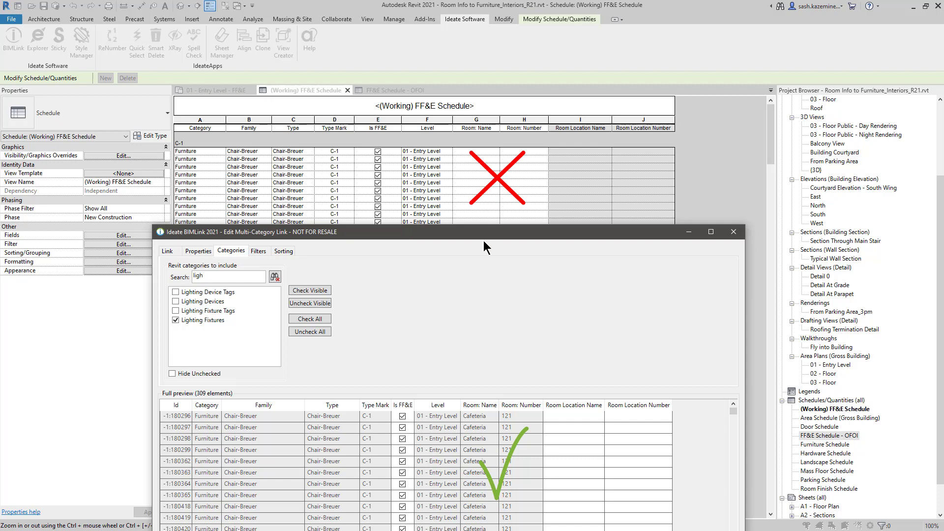
pyautogui.moveTo(483, 241); pyautogui.dragTo(468, 43)
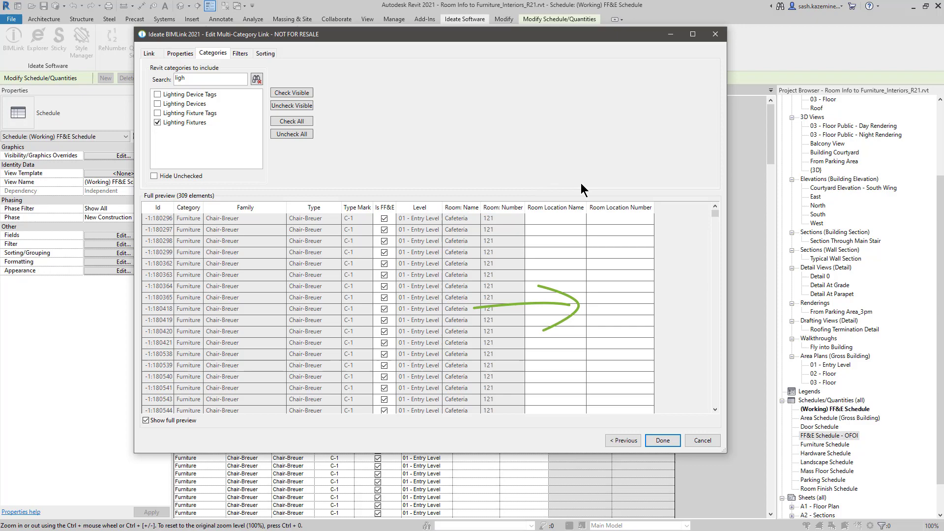
# Step: Export the link to (Working) FF&E Schedule.xlsx and open the workbook in Excel
pyautogui.click(671, 443)
pyautogui.click(651, 230)
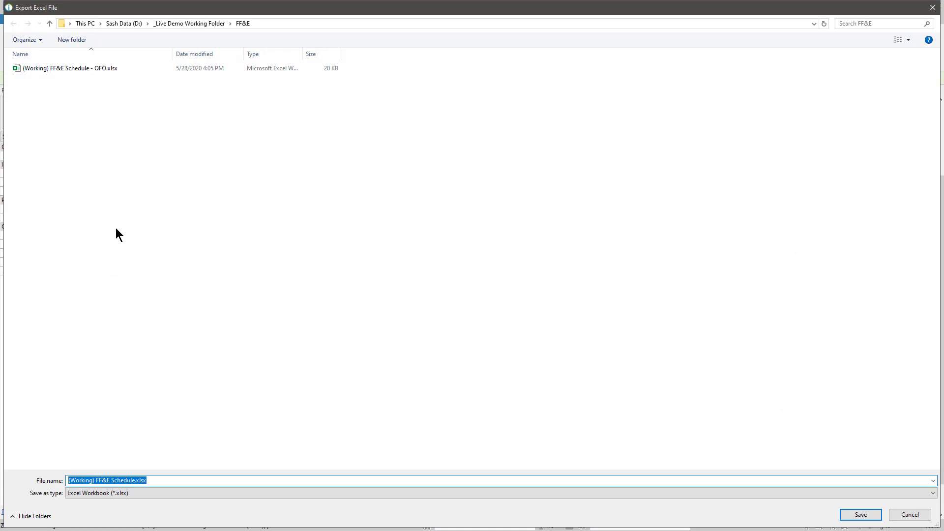
pyautogui.click(852, 516)
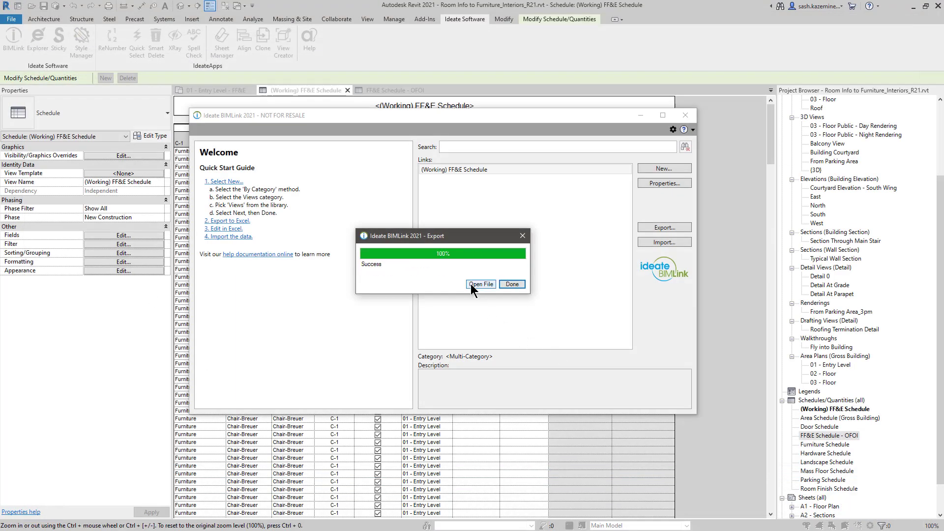
pyautogui.click(472, 284)
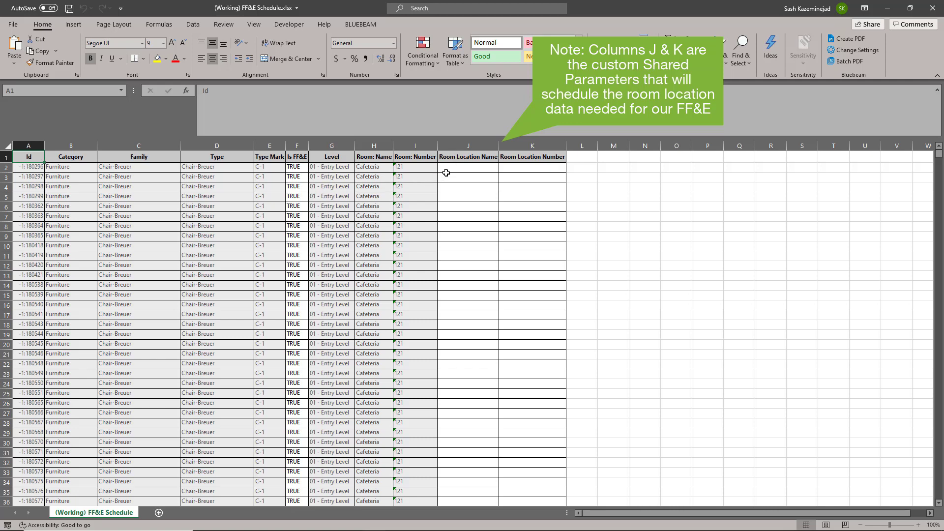
# Step: Widen column J and enter =UPPER(H2) in J2 so it shows CAFETERIA
pyautogui.moveTo(501, 145); pyautogui.dragTo(517, 145)
pyautogui.click(465, 170)
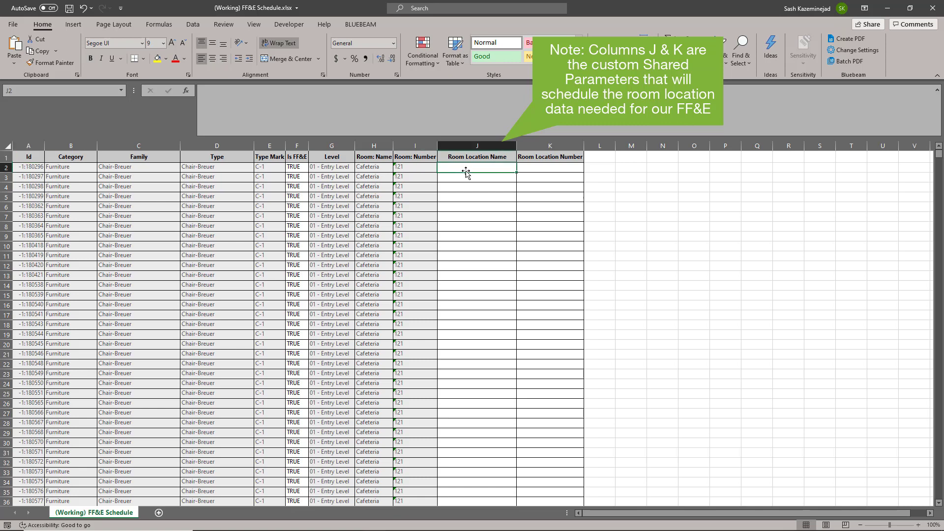
pyautogui.write('=')
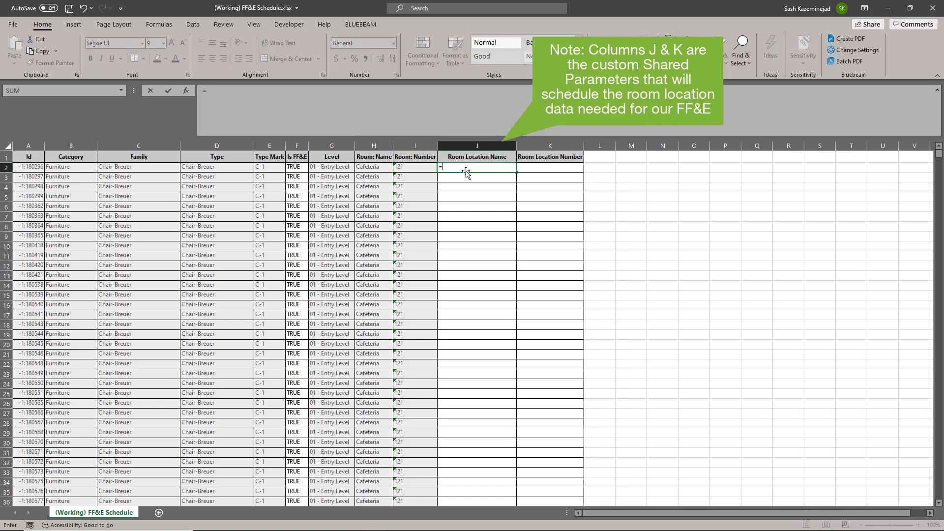
pyautogui.write('upper')
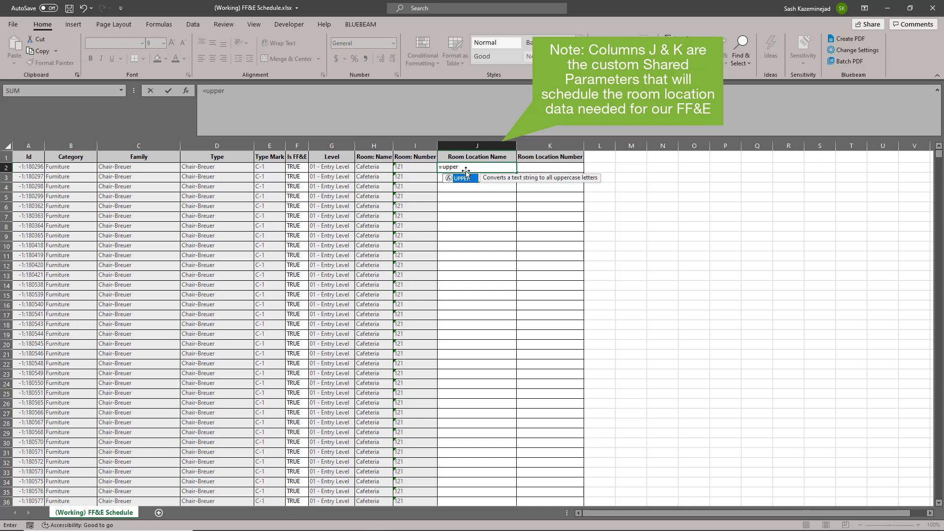
pyautogui.write('(')
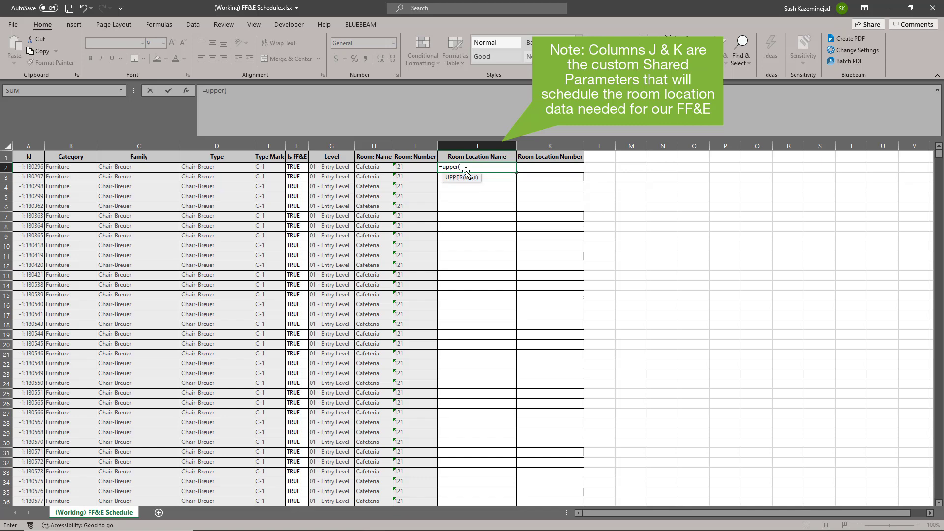
pyautogui.click(379, 169)
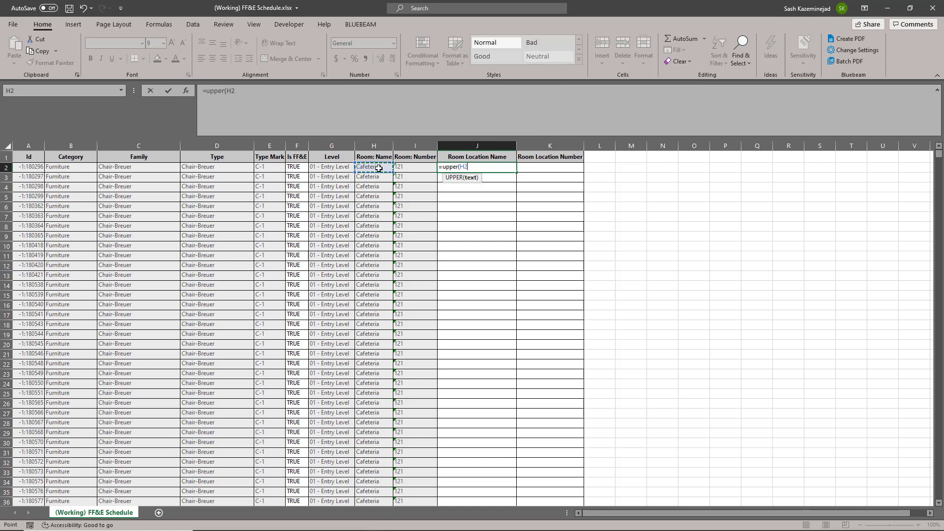
pyautogui.write(')')
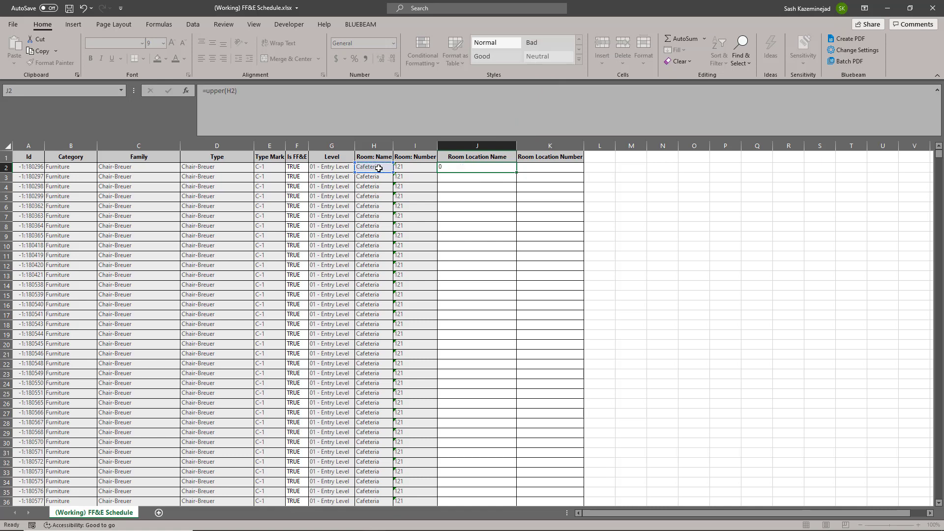
pyautogui.press('Return')
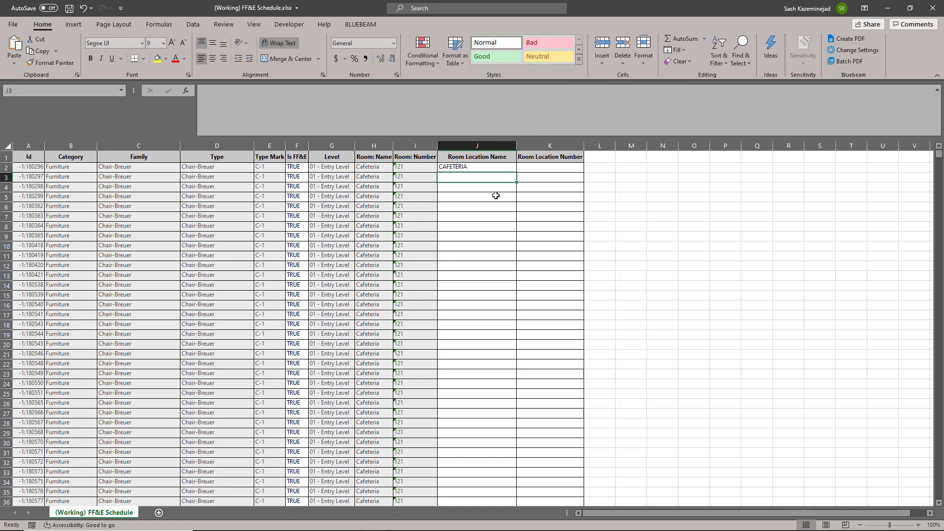
# Step: Enter =I2 in K2 to pull in room number 121
pyautogui.click(533, 168)
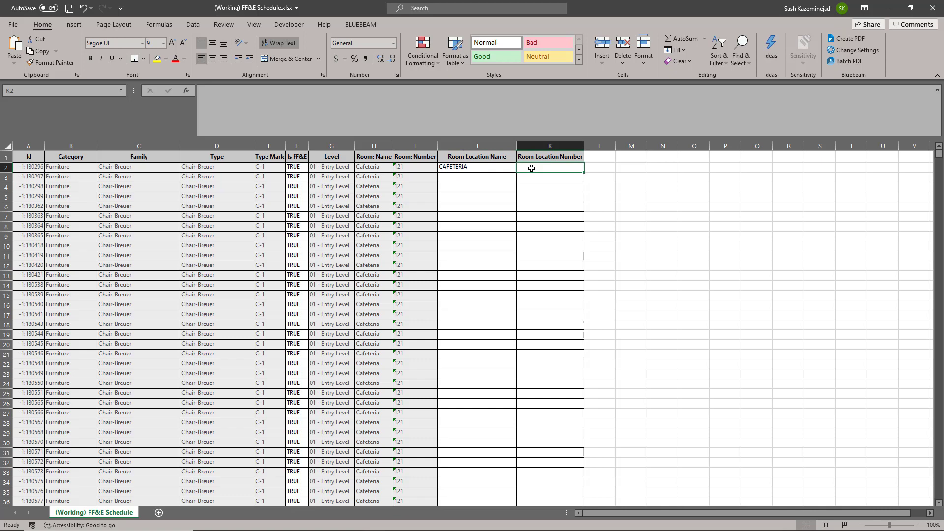
pyautogui.write('=')
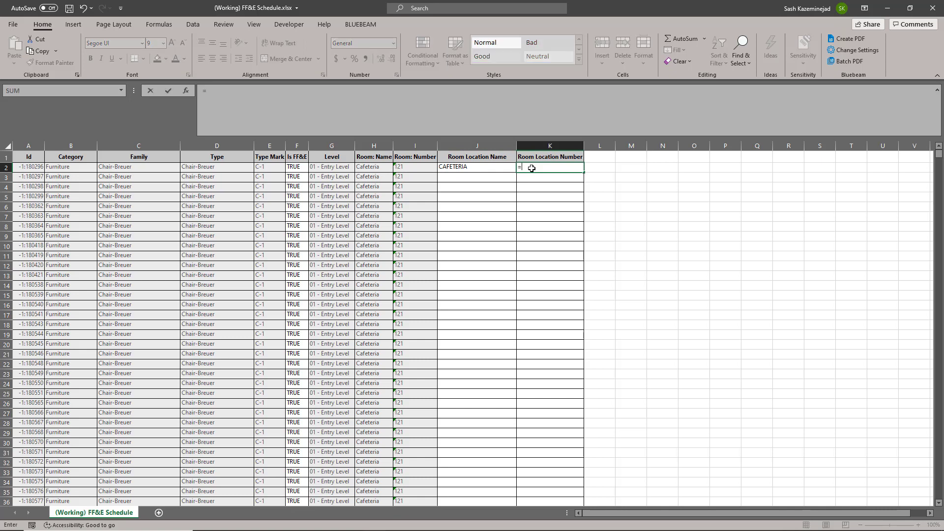
pyautogui.click(412, 170)
pyautogui.press('Return')
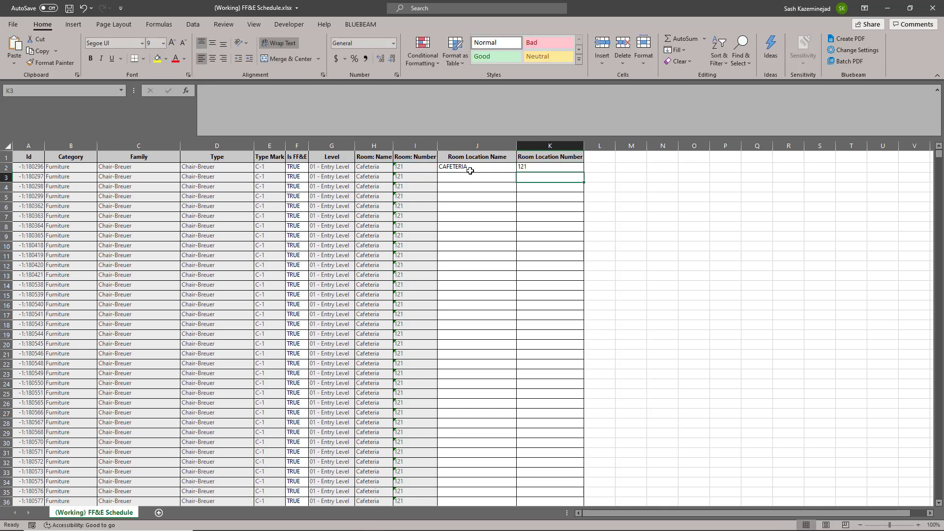
# Step: Fill the J2:K2 formulas down to row 310 and return to the top of the sheet
pyautogui.moveTo(467, 169); pyautogui.dragTo(522, 167)
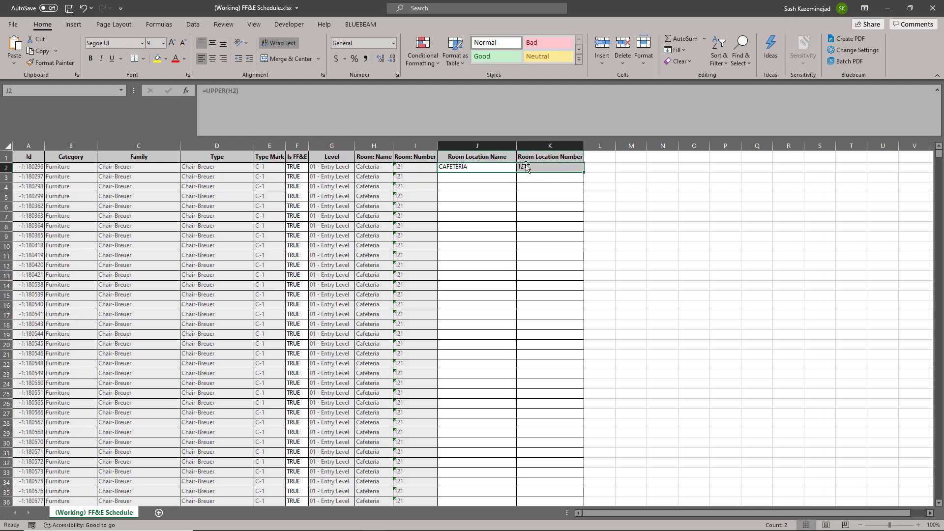
pyautogui.moveTo(585, 173); pyautogui.dragTo(582, 498)
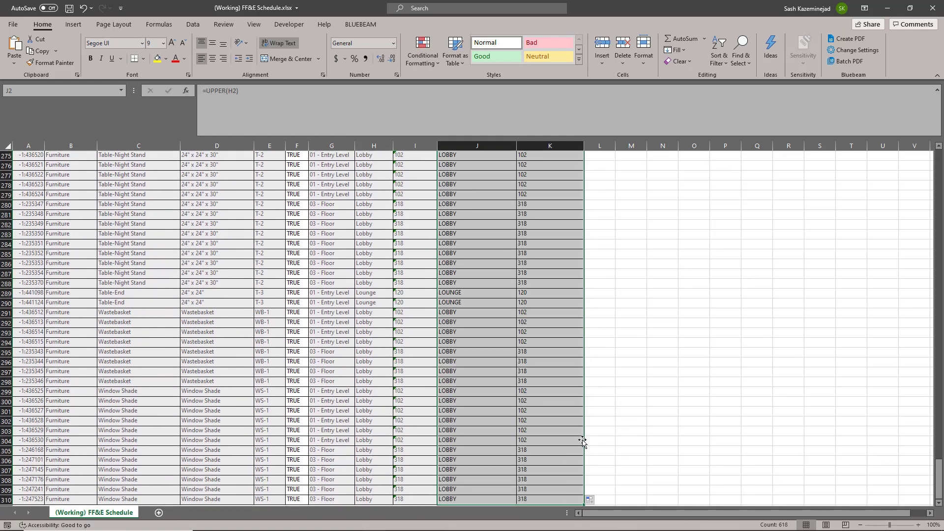
pyautogui.scroll(20, 623, 389)
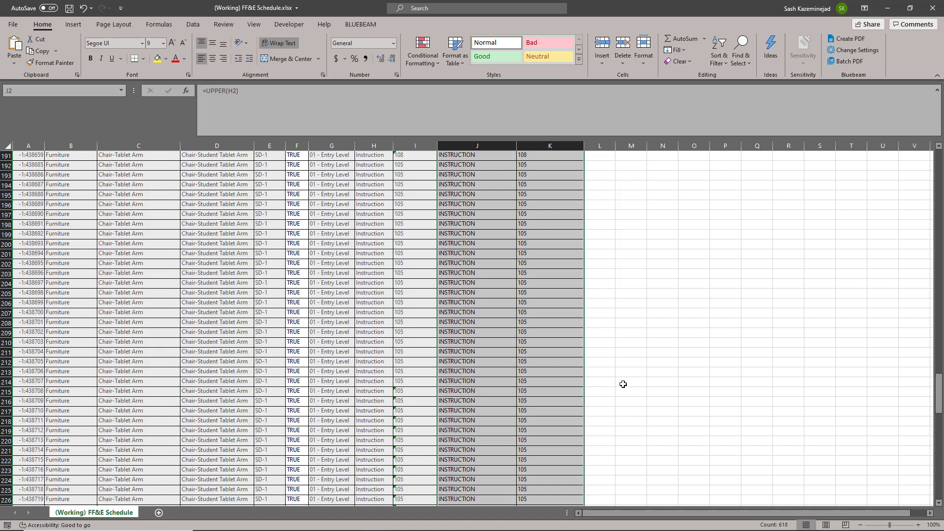
pyautogui.scroll(20, 623, 384)
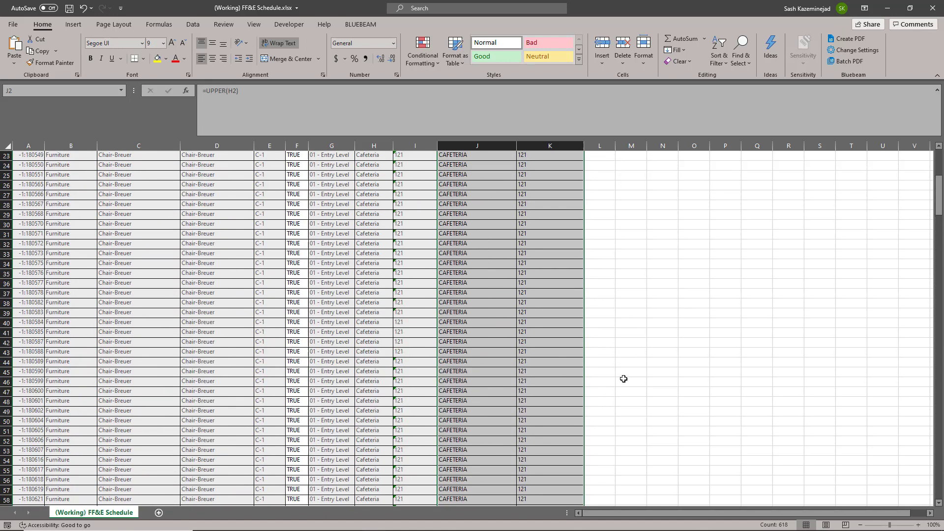
pyautogui.scroll(7, 623, 379)
# Step: Close and save the workbook, then load (Working) FF&E Schedule.xlsx into BIMLink's enlarged import preview
pyautogui.click(933, 8)
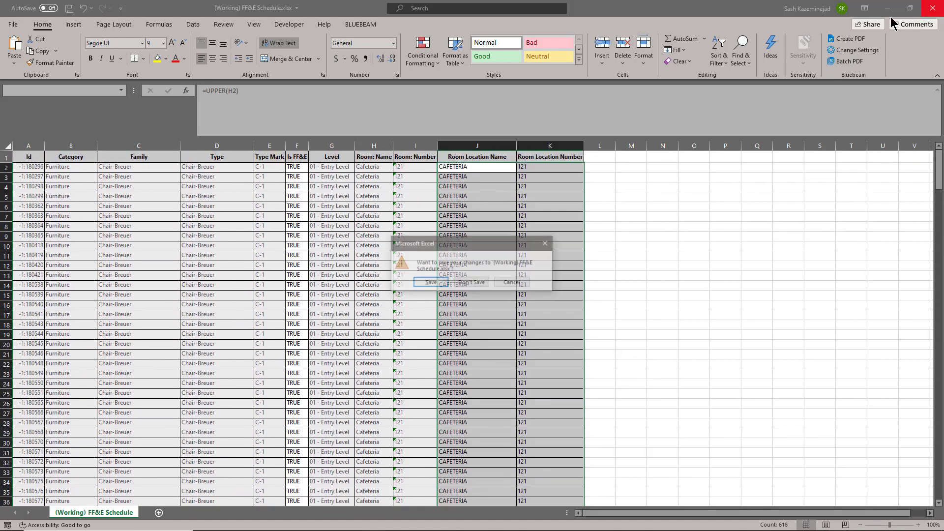
pyautogui.click(426, 281)
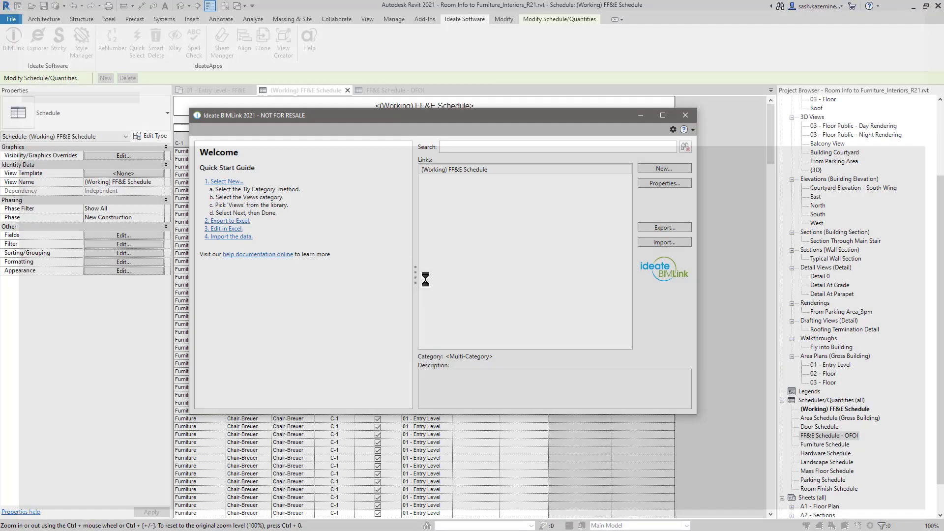
pyautogui.click(657, 244)
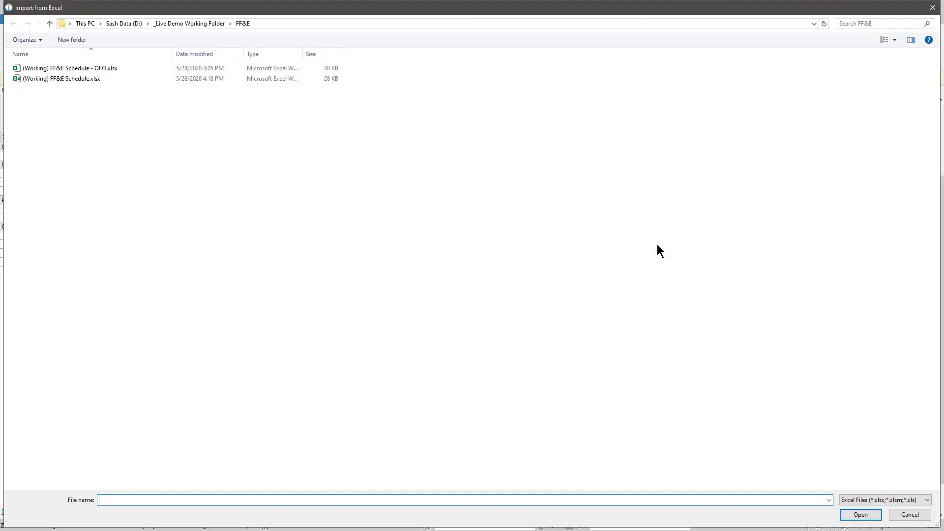
pyautogui.doubleClick(93, 78)
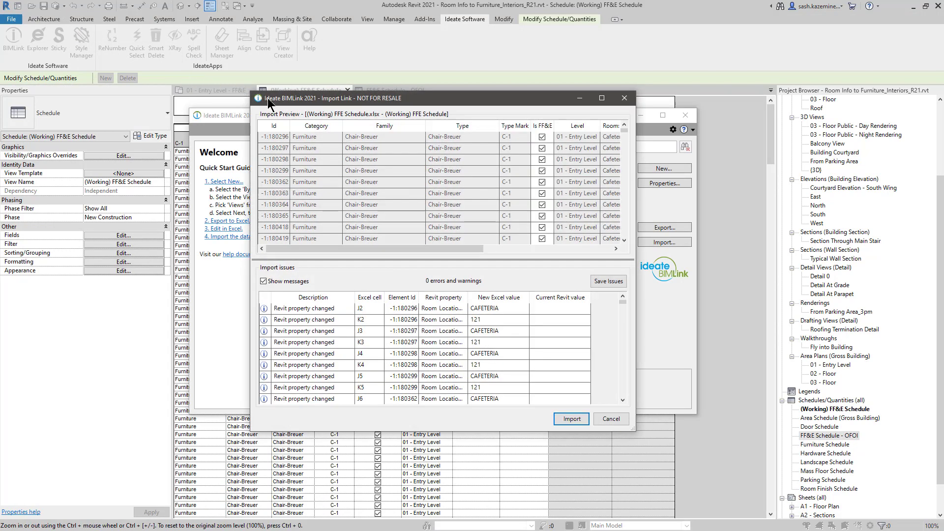
pyautogui.moveTo(268, 99); pyautogui.dragTo(187, 69)
pyautogui.moveTo(551, 399); pyautogui.dragTo(844, 520)
pyautogui.scroll(-10, 760, 142)
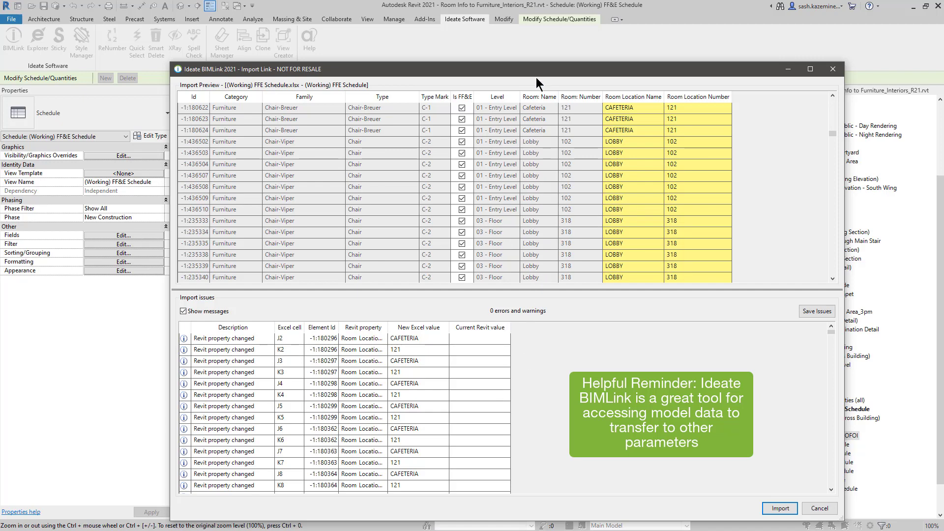
# Step: Import the Room Location changes, close BIMLink, and switch to the FF&E Schedule - OFOI view
pyautogui.click(770, 510)
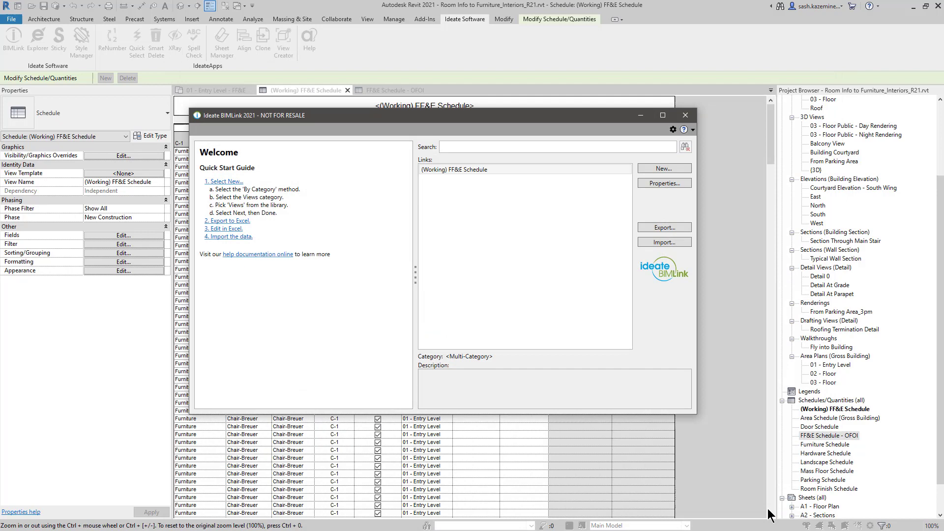
pyautogui.click(686, 116)
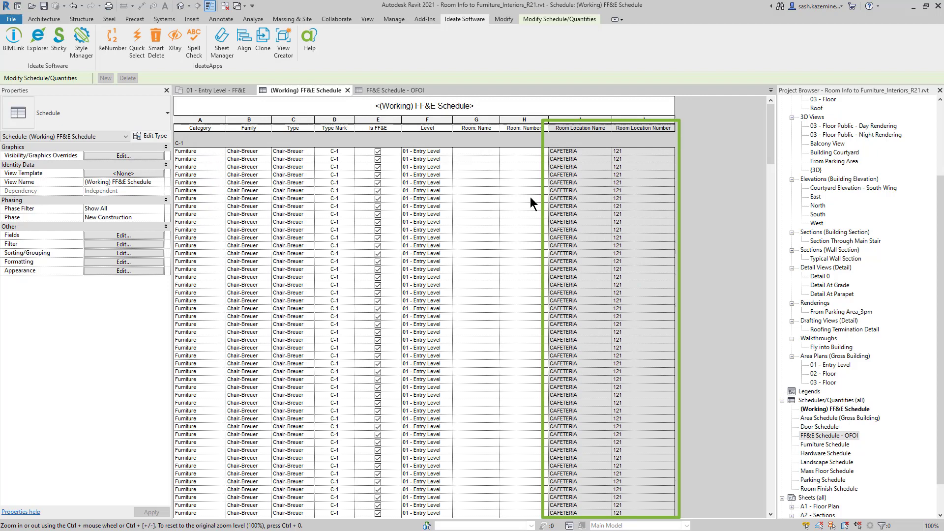
pyautogui.click(396, 91)
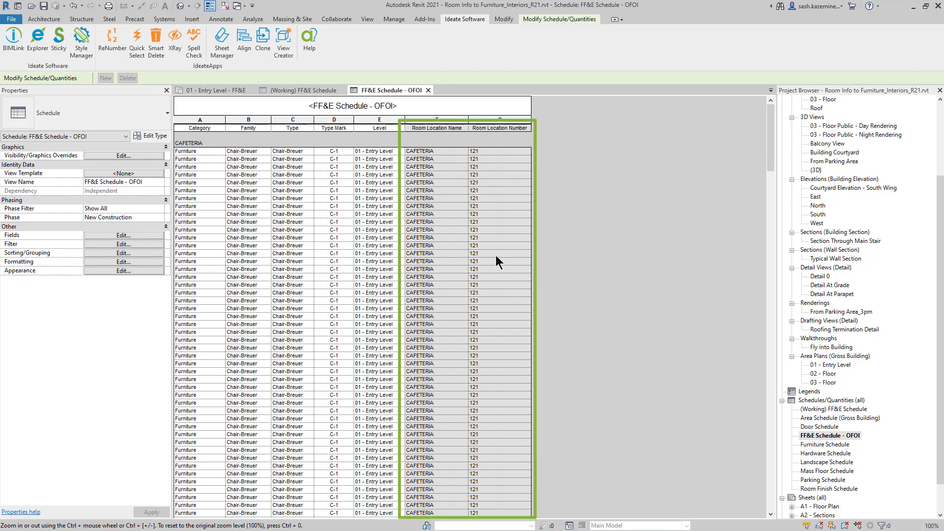
# Step: Scroll through the OFOI schedule's CAFETERIA and INSTRUCTION groups to check the uppercase room values
pyautogui.scroll(-5, 509, 248)
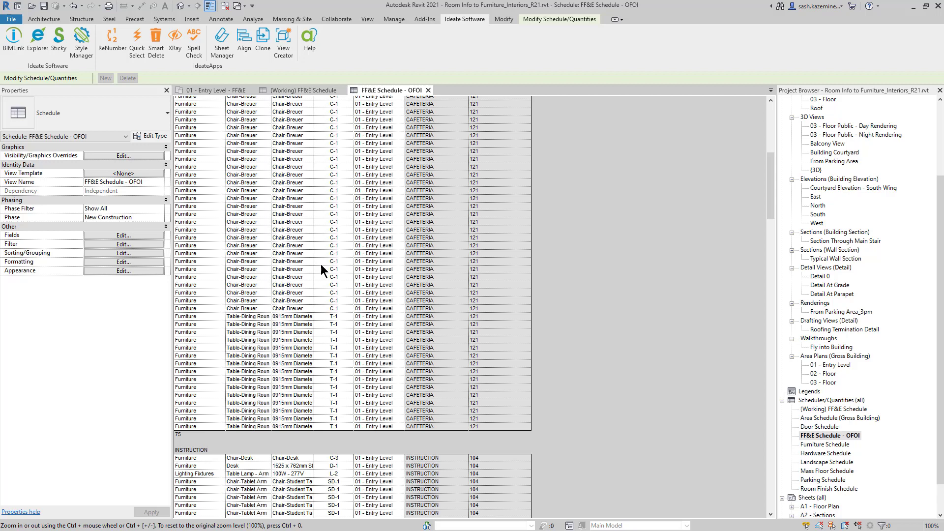
pyautogui.scroll(-6, 230, 373)
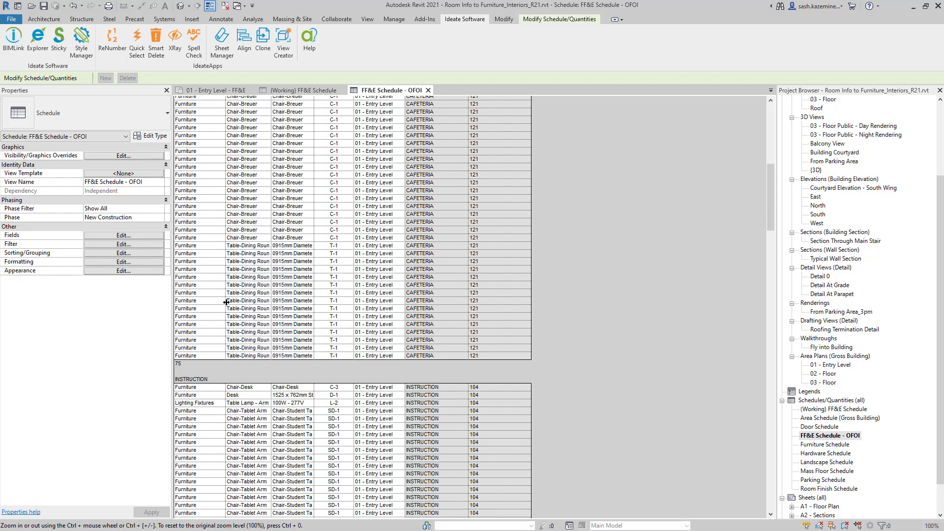
pyautogui.scroll(-5, 229, 373)
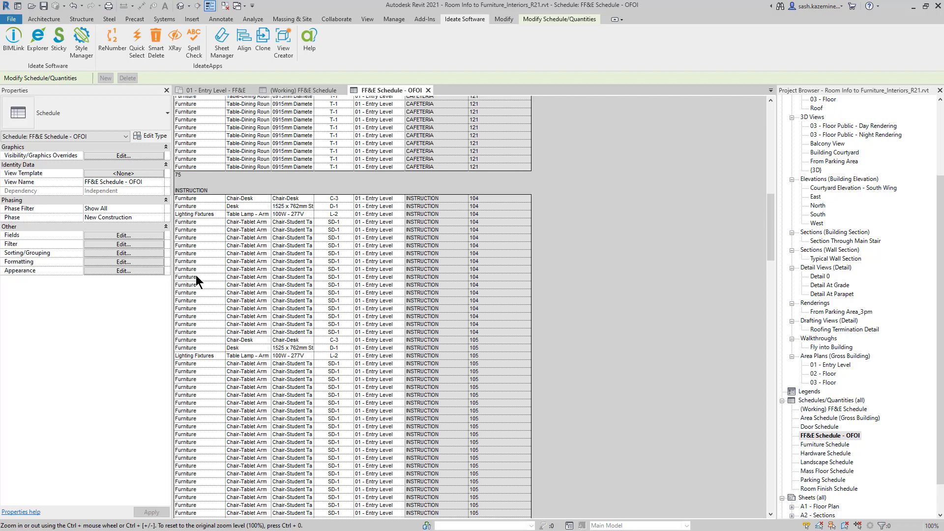
pyautogui.scroll(15, 201, 276)
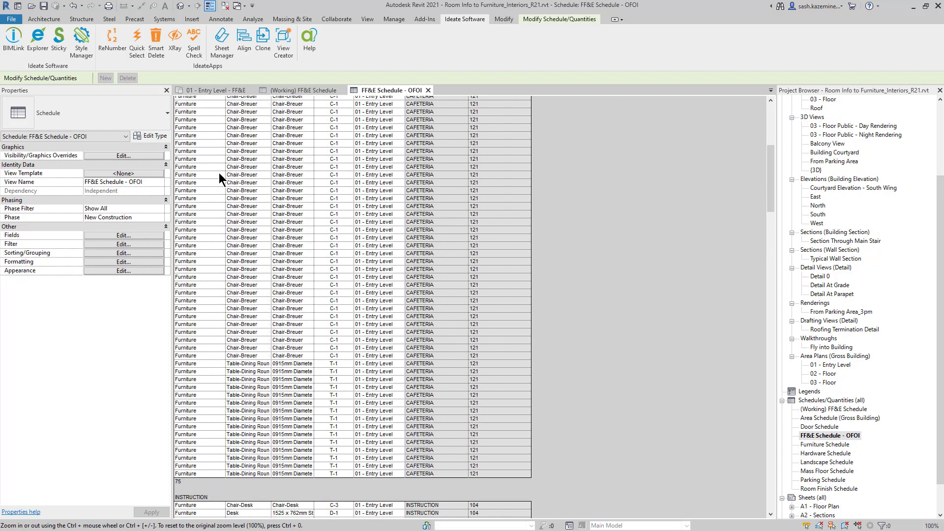
# Step: On the 01 - Entry Level - FF&E plan, move the C-3 tag up-left of the desk and re-bend its leader
pyautogui.click(236, 96)
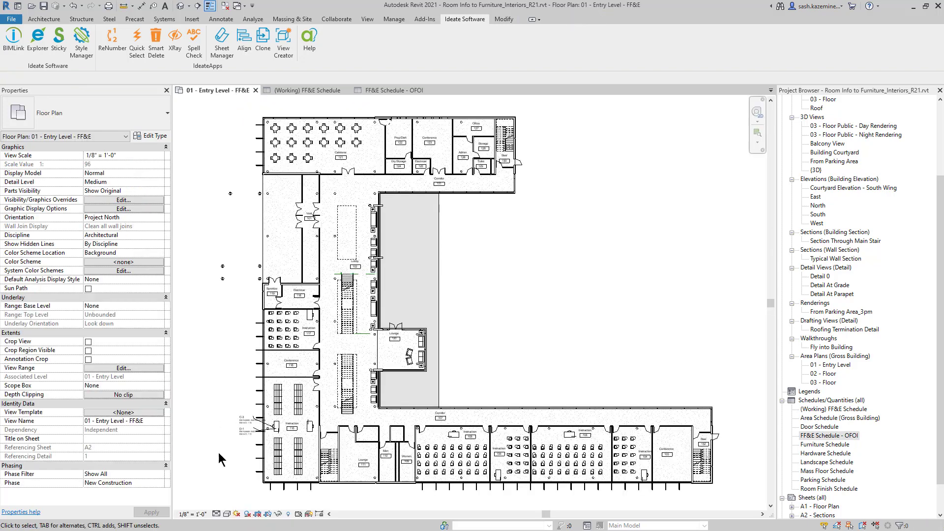
pyautogui.scroll(5, 226, 449)
pyautogui.scroll(2, 237, 446)
pyautogui.click(314, 327)
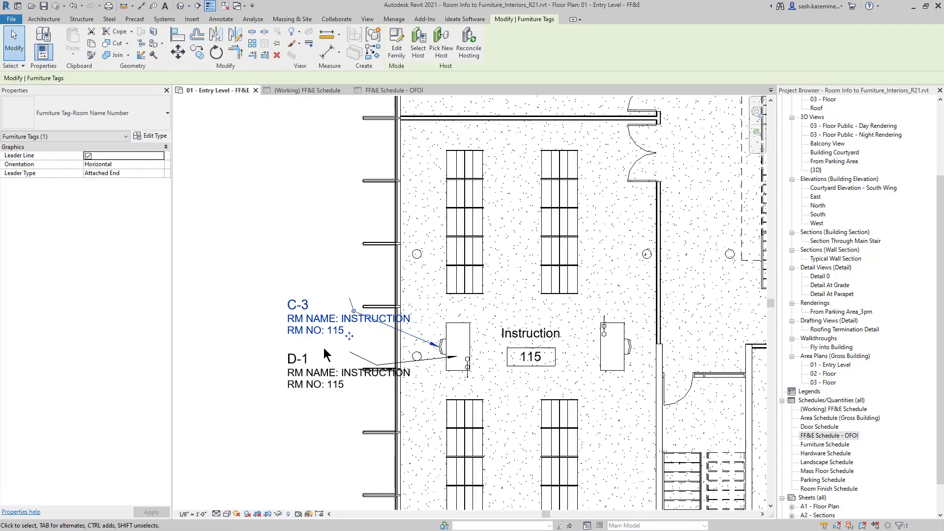
pyautogui.scroll(3, 334, 329)
pyautogui.moveTo(344, 318); pyautogui.dragTo(288, 304)
pyautogui.moveTo(394, 260); pyautogui.dragTo(475, 280)
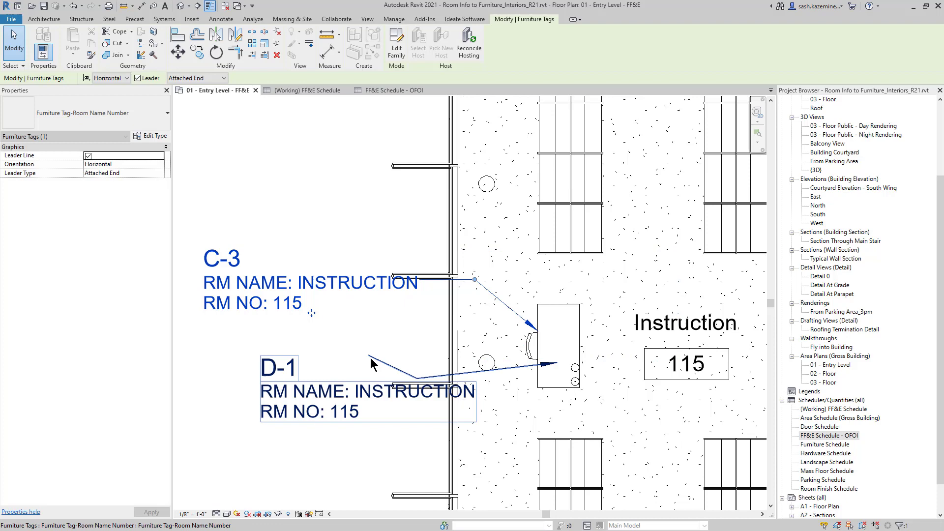
pyautogui.moveTo(338, 407); pyautogui.dragTo(367, 314, button='middle')
# Step: Reposition the D-1 tag below C-3 and add a leader bend near the wall
pyautogui.click(367, 314)
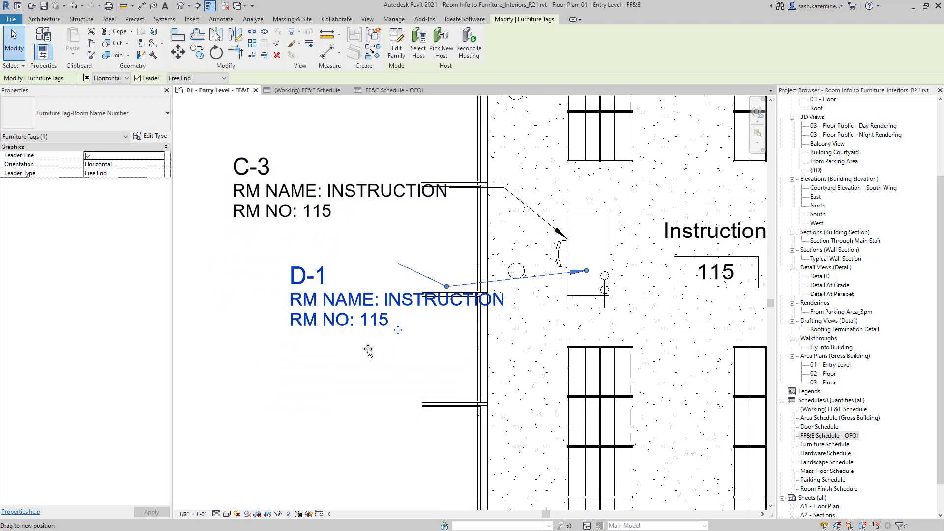
pyautogui.moveTo(369, 348)
pyautogui.mouseDown()
pyautogui.moveTo(389, 351)
pyautogui.moveTo(377, 345)
pyautogui.mouseUp()
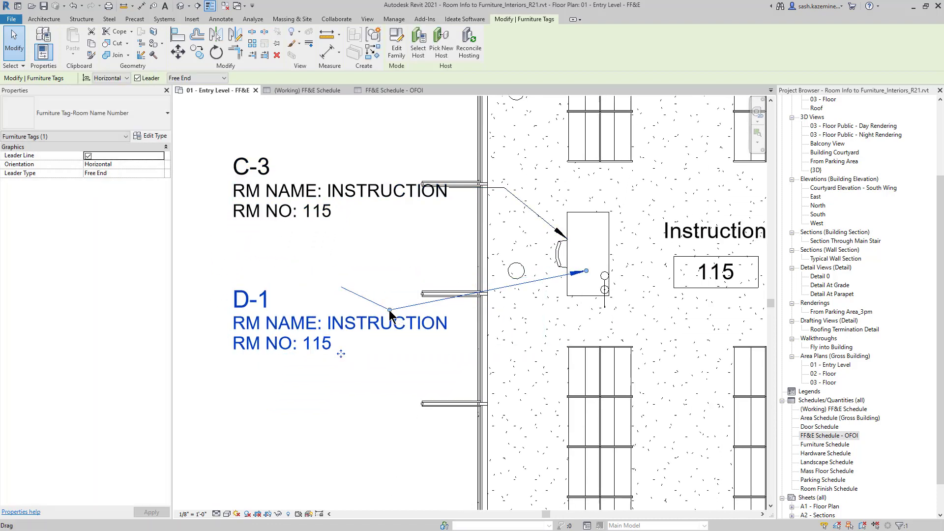
pyautogui.moveTo(389, 310); pyautogui.dragTo(512, 320)
pyautogui.scroll(-5, 377, 352)
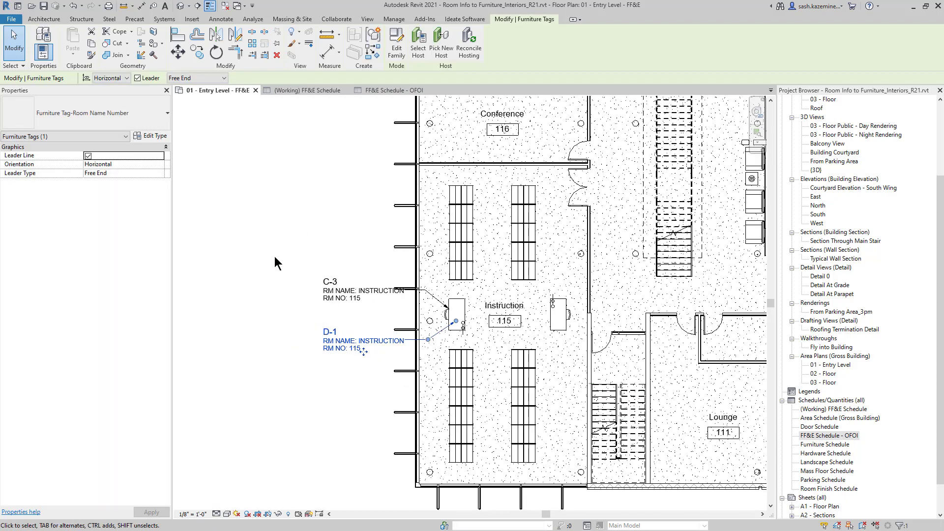